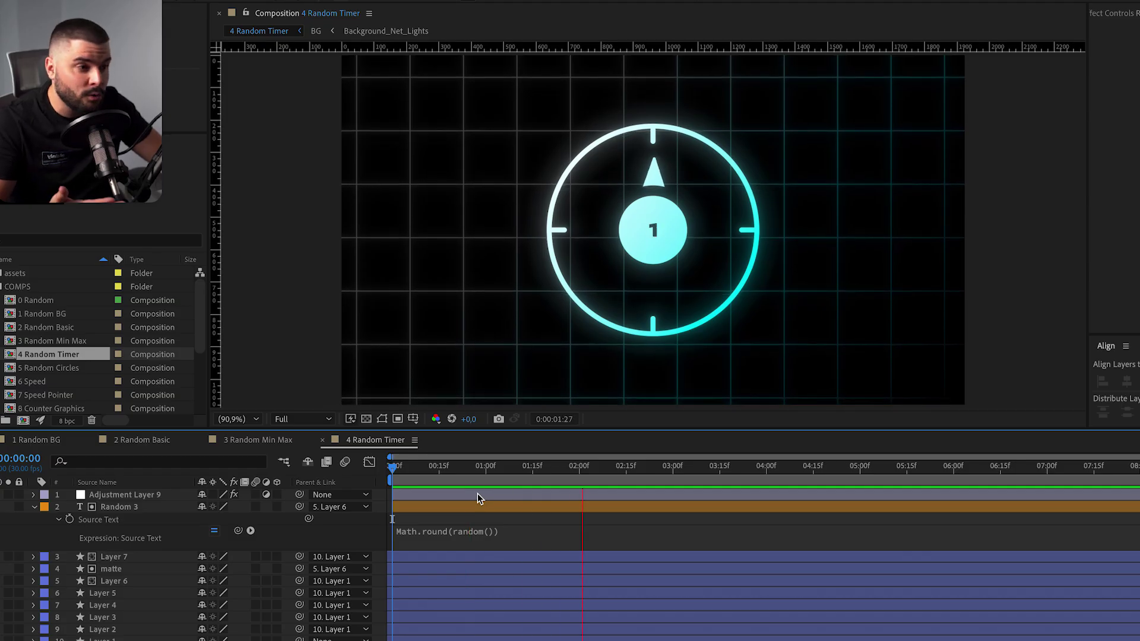
# - Change the timer expression to Math.round(random(0, max)) and preview the changing counter
pyautogui.click(524, 530)
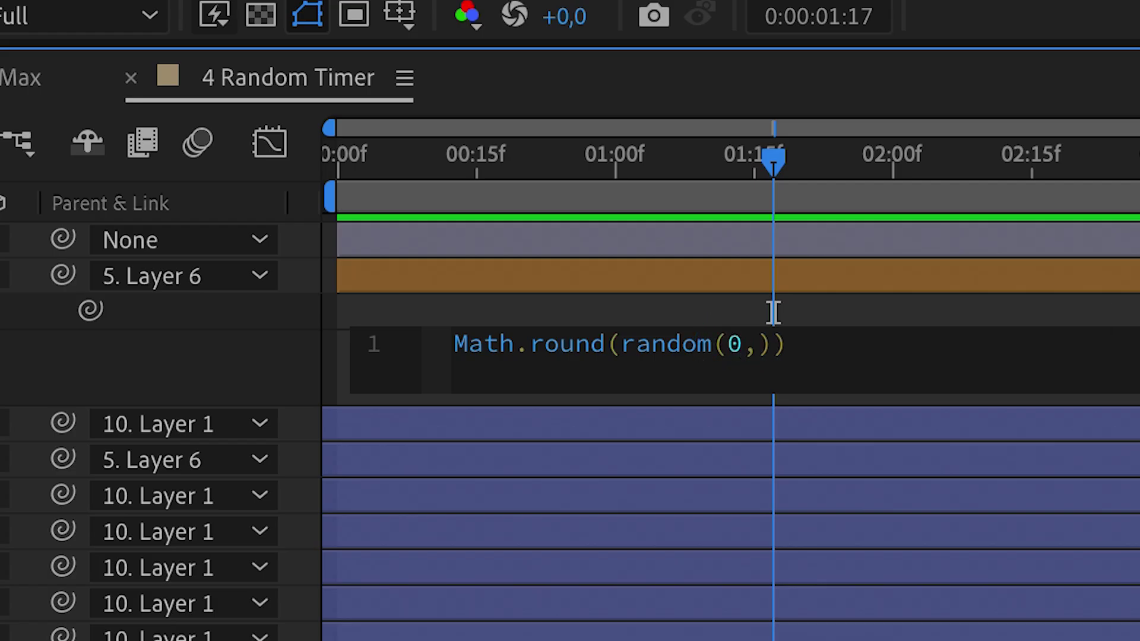
pyautogui.click(773, 313)
pyautogui.press('space')
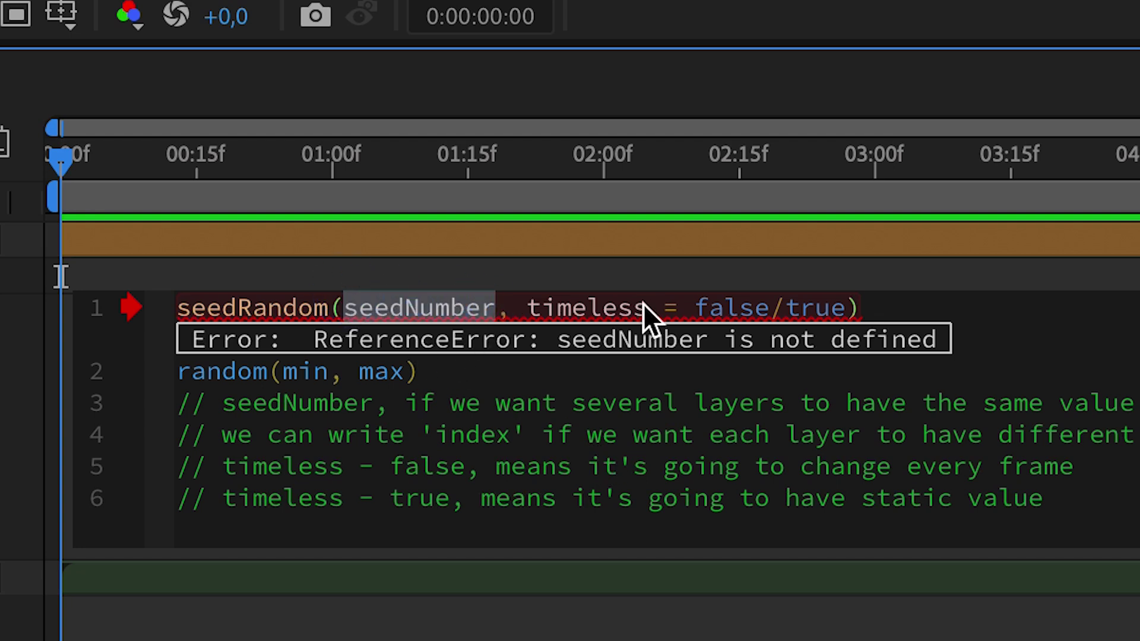
# - Give Ball 1's Scale the expression seedRandom(index, true) with a random size from 20 to 100
pyautogui.write('index')
pyautogui.click(586, 249)
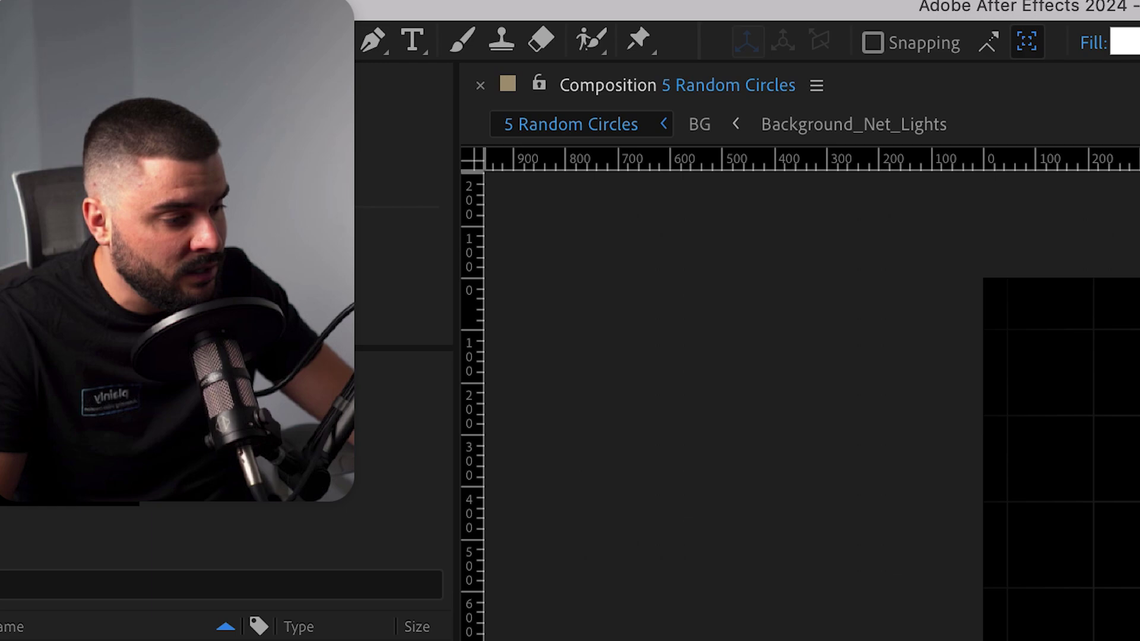
pyautogui.write('true')
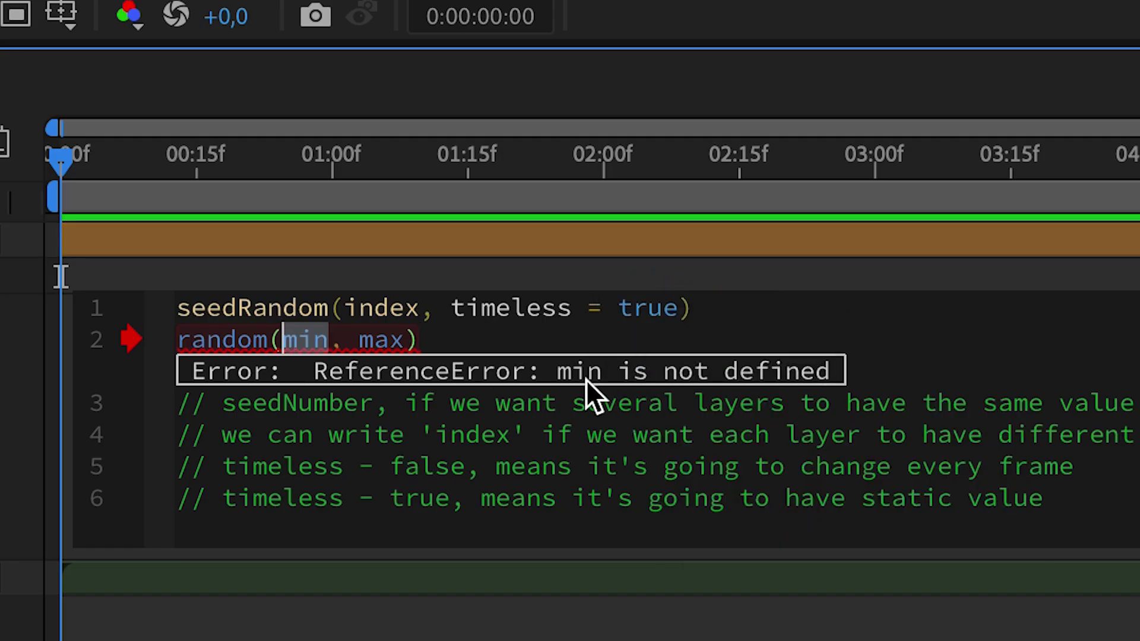
pyautogui.write('0')
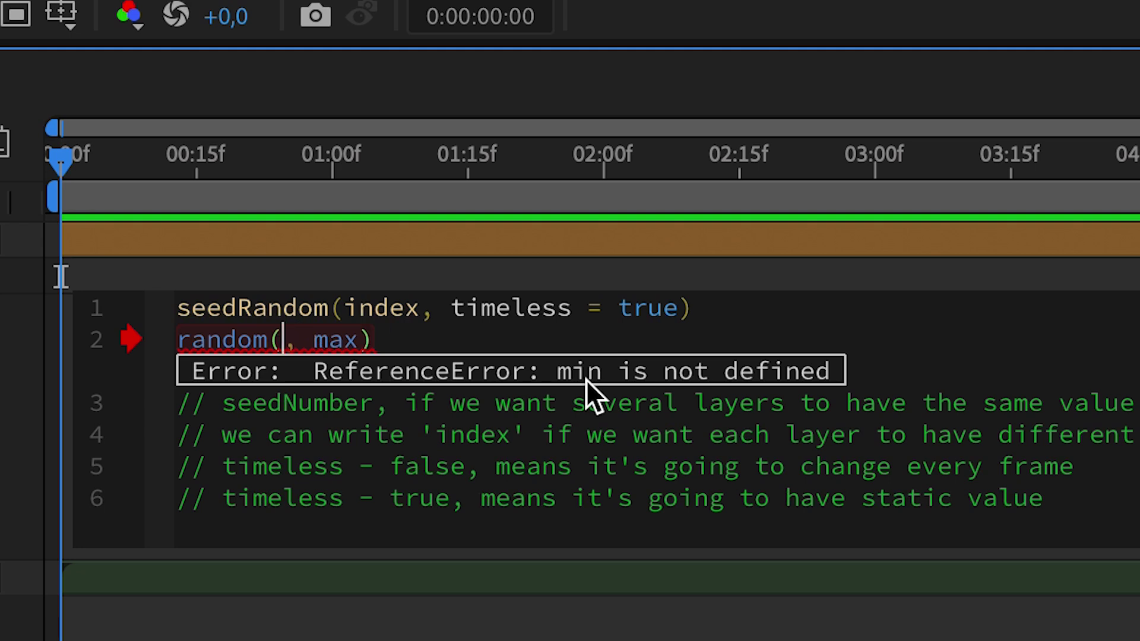
pyautogui.write('0')
pyautogui.press('Right')
pyautogui.press('Right')
pyautogui.press('Delete')
pyautogui.press('Delete')
pyautogui.press('Delete')
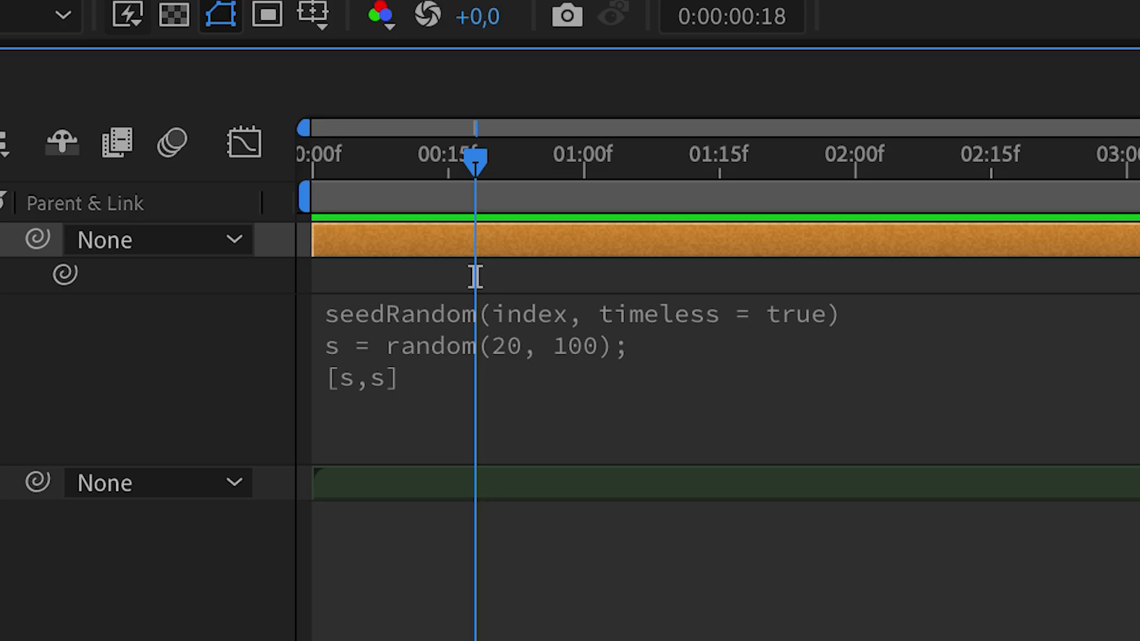
# - Duplicate the ball three times and move a copy toward the comp's right side
pyautogui.hotkey('ctrl', 'd')
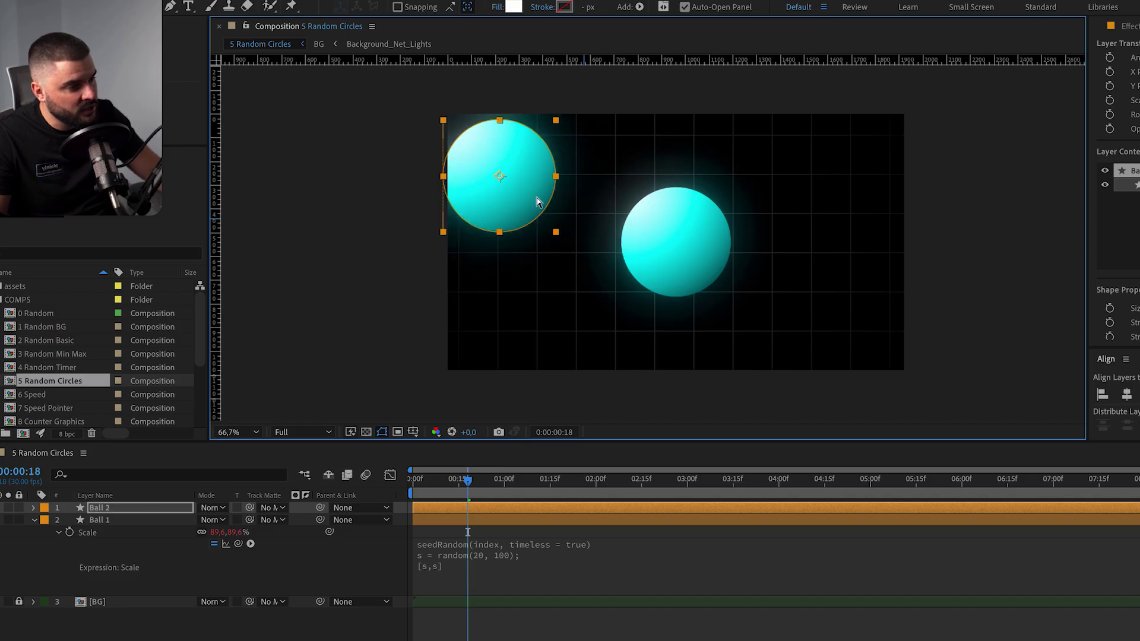
pyautogui.hotkey('ctrl', 'd')
pyautogui.moveTo(537, 202); pyautogui.dragTo(607, 330)
pyautogui.hotkey('ctrl', 'd')
pyautogui.hotkey('ctrl', 'd')
pyautogui.hotkey('ctrl', 'd')
pyautogui.hotkey('ctrl', 'd')
pyautogui.hotkey('ctrl', 'd')
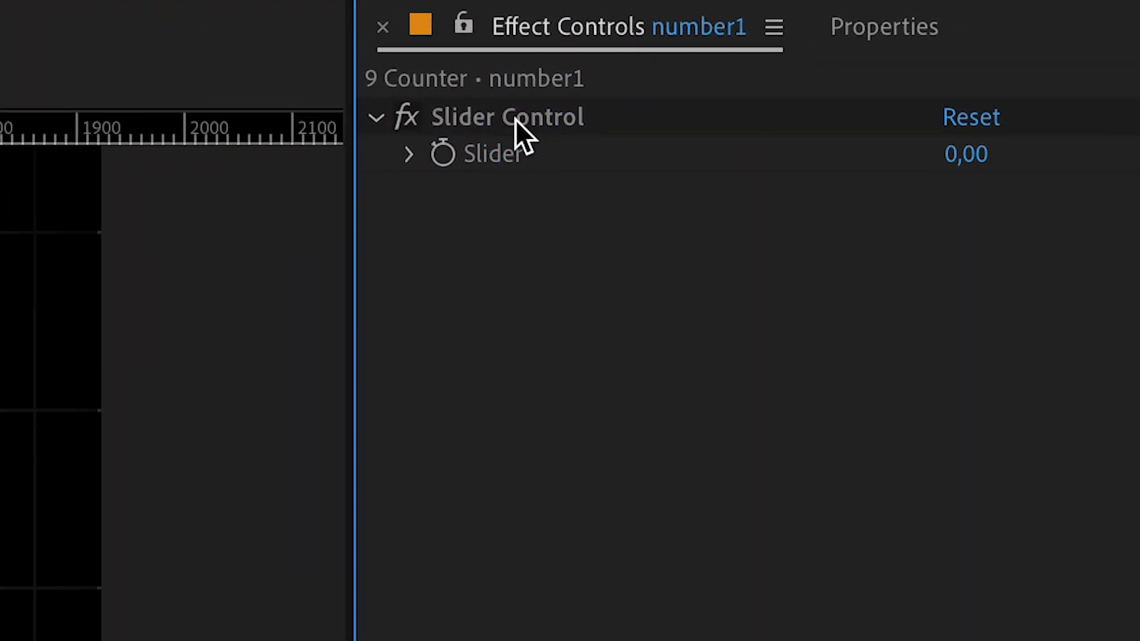
# - Reveal number1's Slider keyframes and Source Text expression at the first frame
pyautogui.click(515, 120)
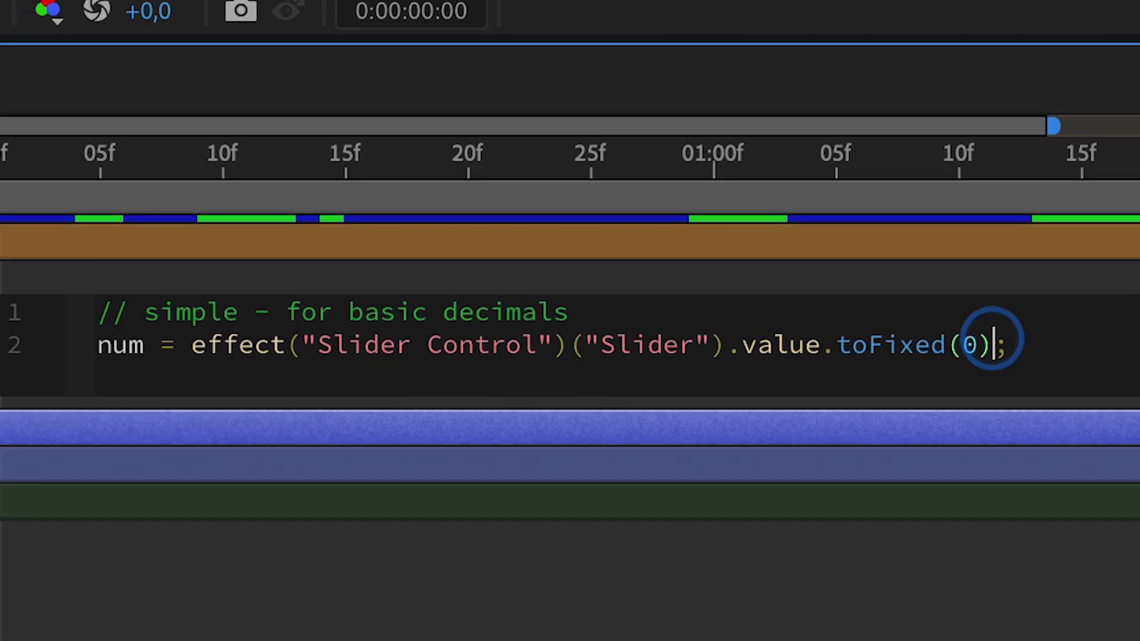
pyautogui.moveTo(990, 344); pyautogui.dragTo(162, 259)
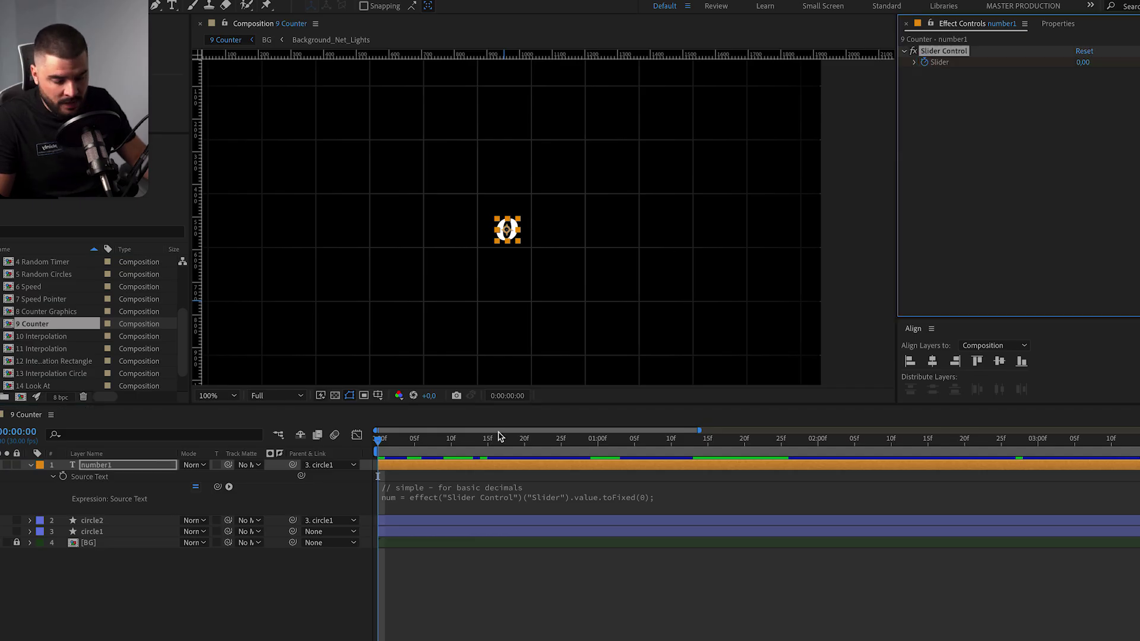
pyautogui.press('e')
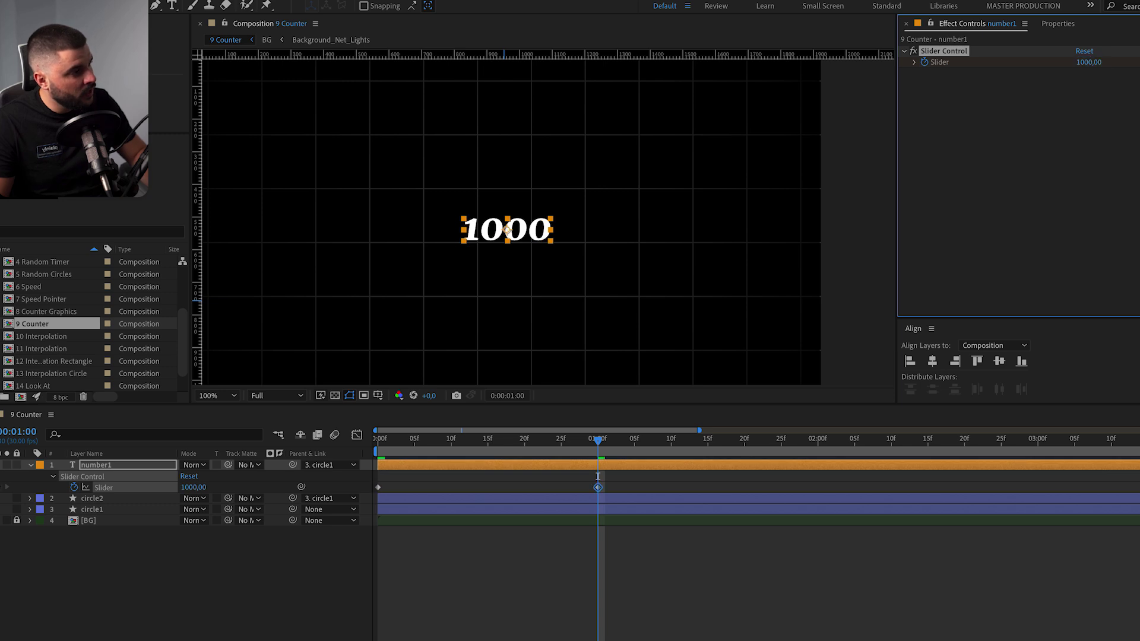
pyautogui.press('Home')
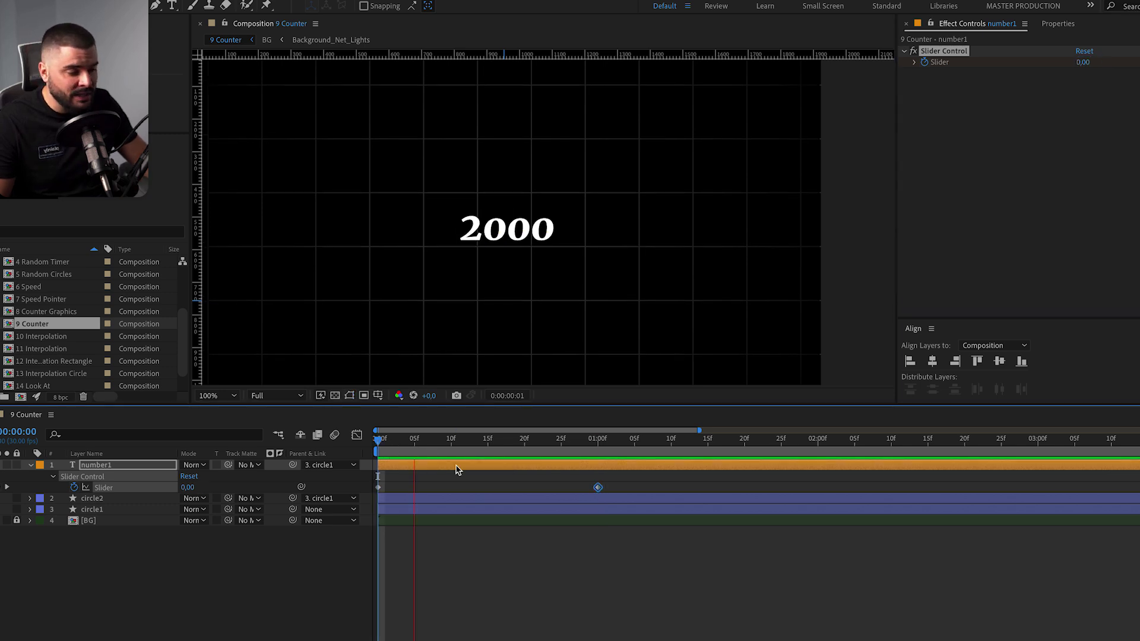
pyautogui.press('Home')
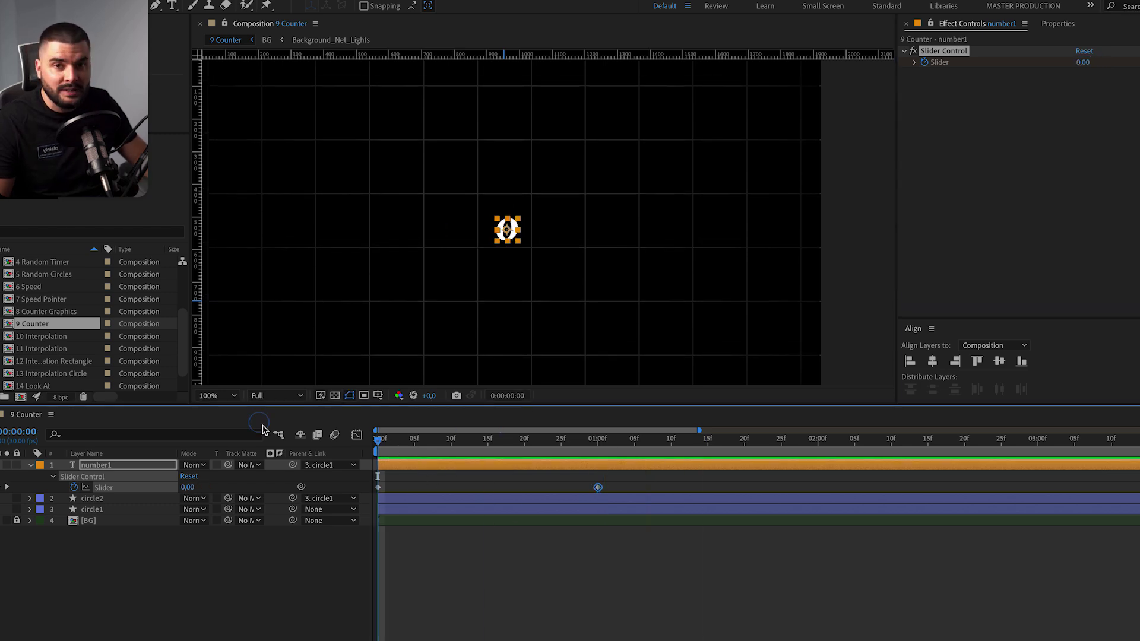
pyautogui.press('e')
pyautogui.press('e')
# - Change toFixed(0) to toFixed(2) and scrub to 1 second to watch the counter rise
pyautogui.click(663, 494)
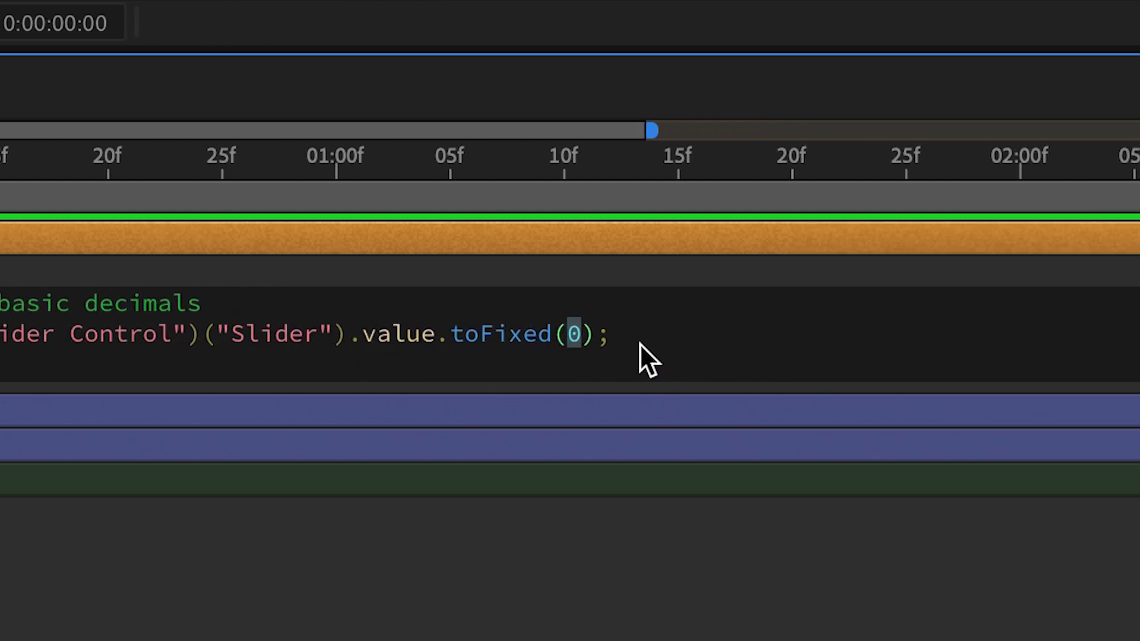
pyautogui.click(609, 333)
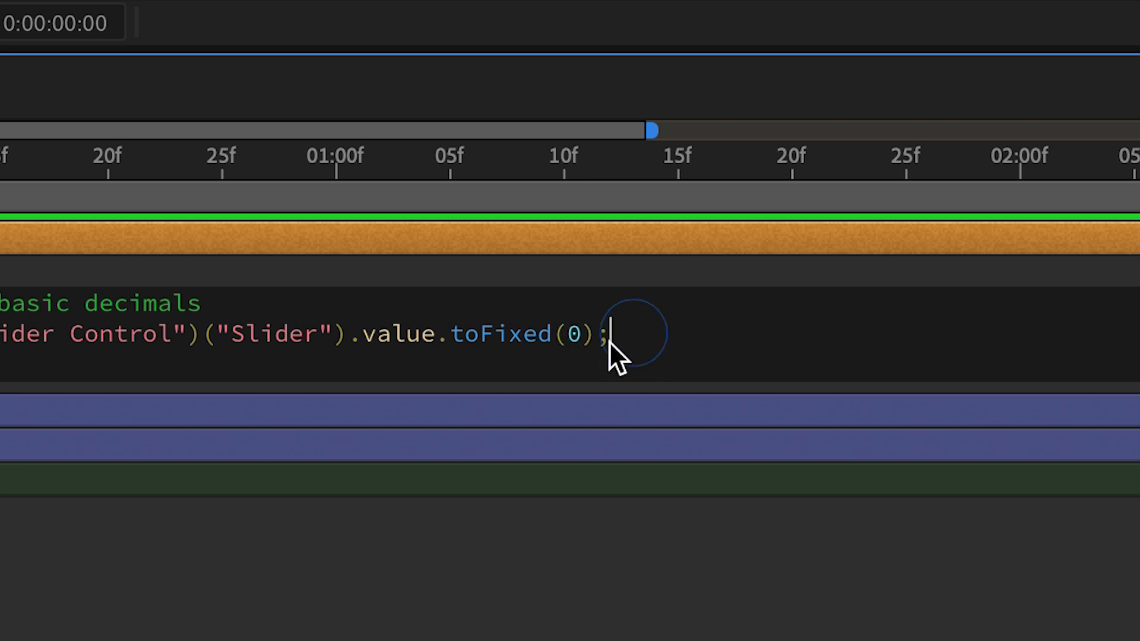
pyautogui.doubleClick(575, 332)
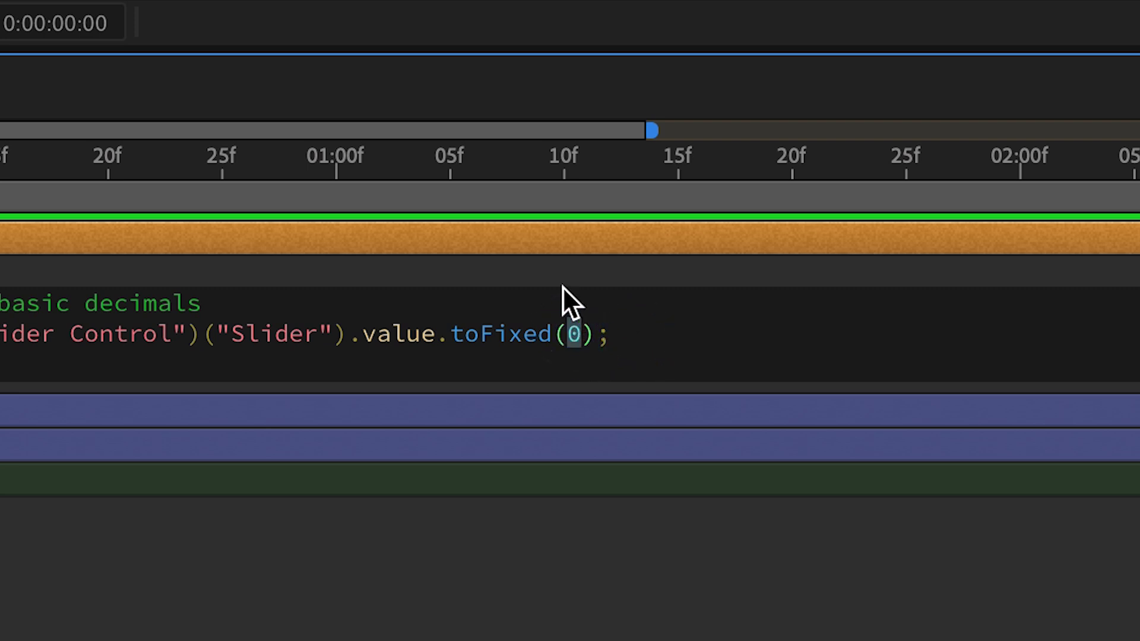
pyautogui.write('2')
pyautogui.click(555, 281)
pyautogui.moveTo(378, 443); pyautogui.dragTo(618, 457)
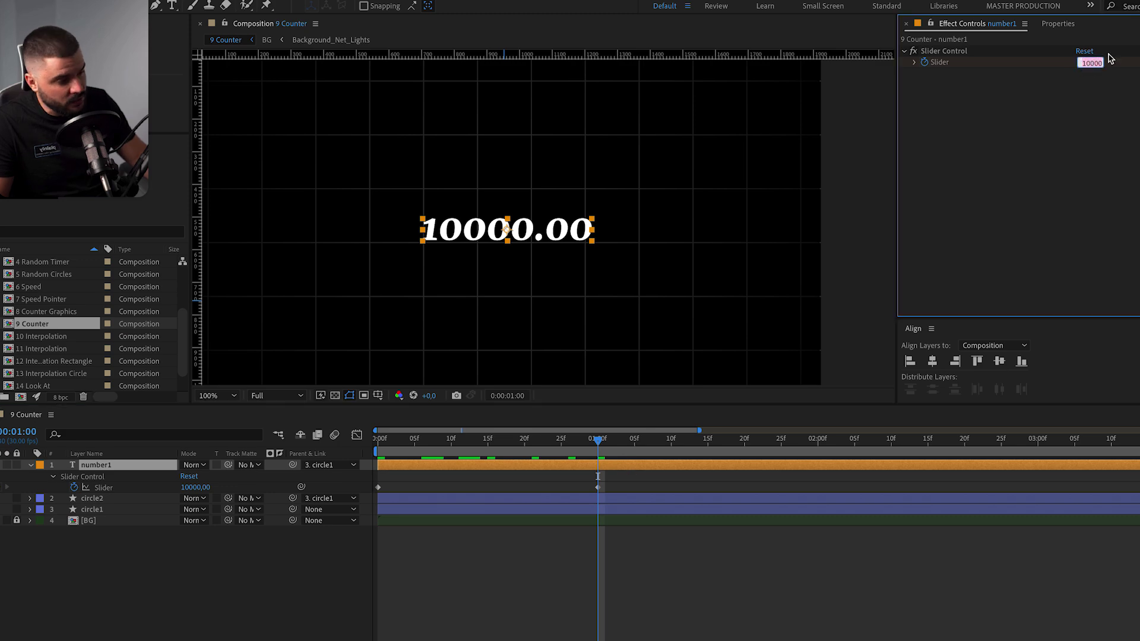
# - Set the Slider value to 10,78 and preview the counter
pyautogui.write('10,7')
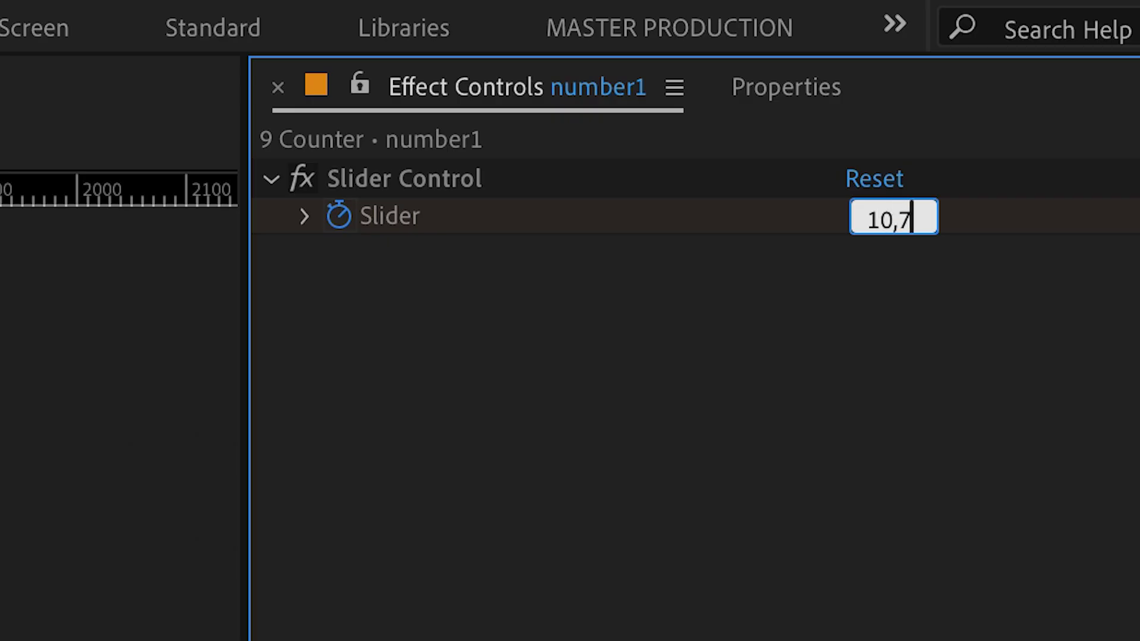
pyautogui.write('8')
pyautogui.press('Return')
pyautogui.press('space')
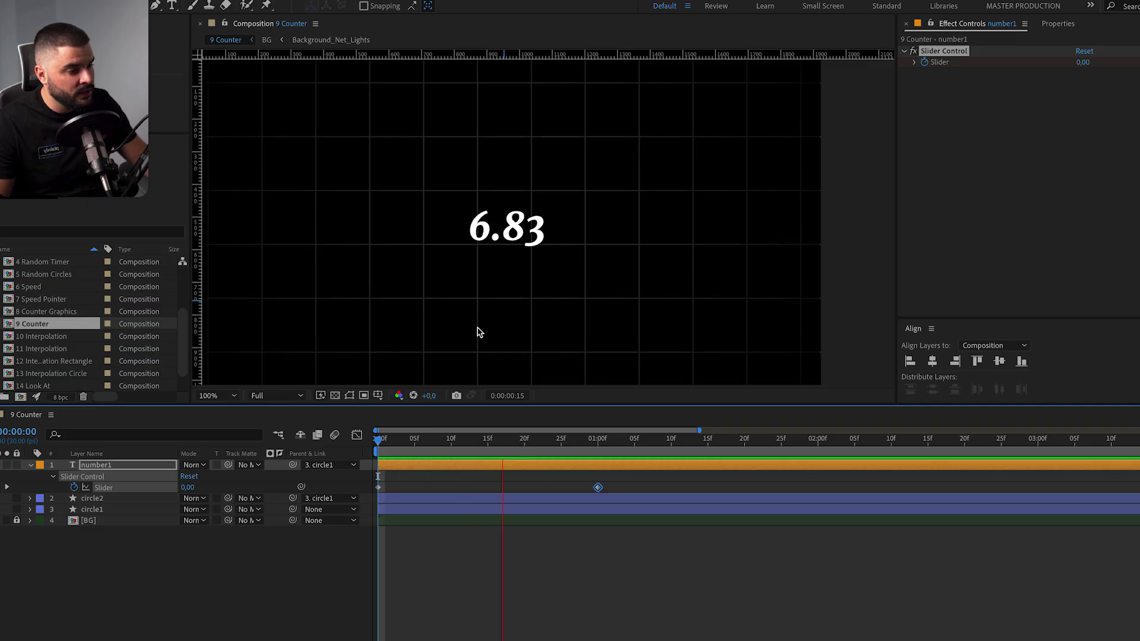
pyautogui.press('space')
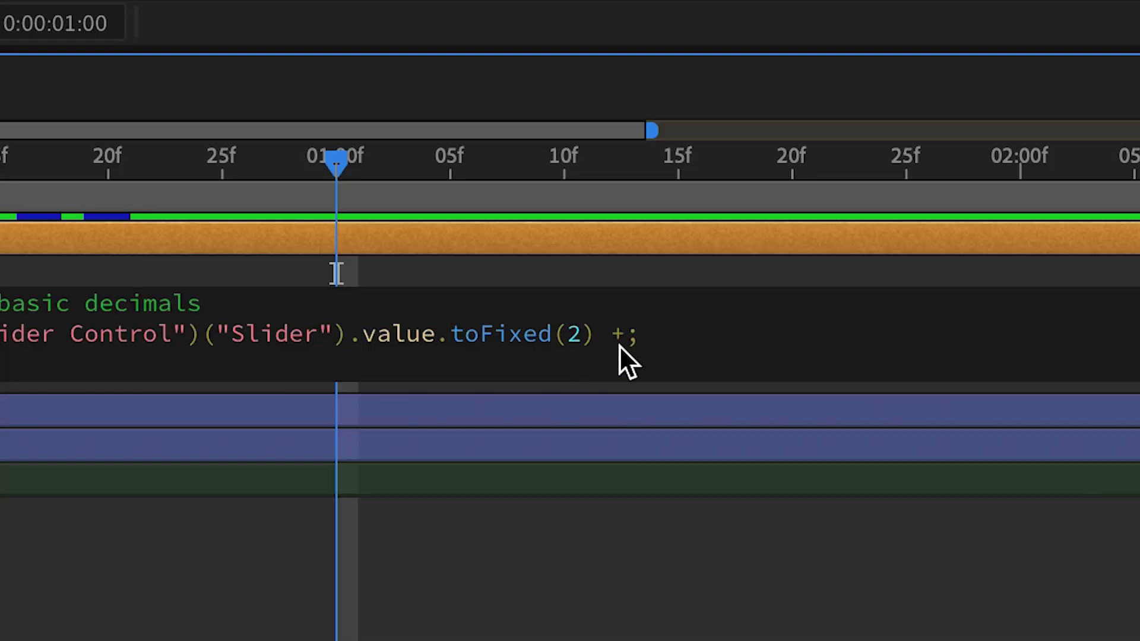
# - Prefix the counter expression with '$' + so the value shows a dollar sign
pyautogui.write("'%")
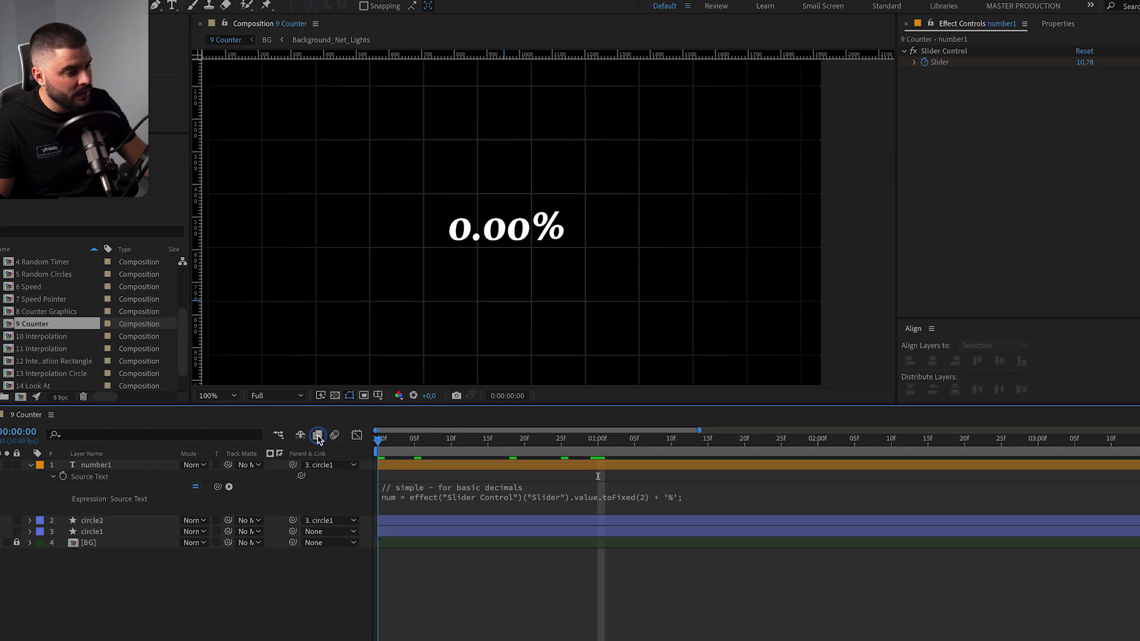
pyautogui.click(684, 489)
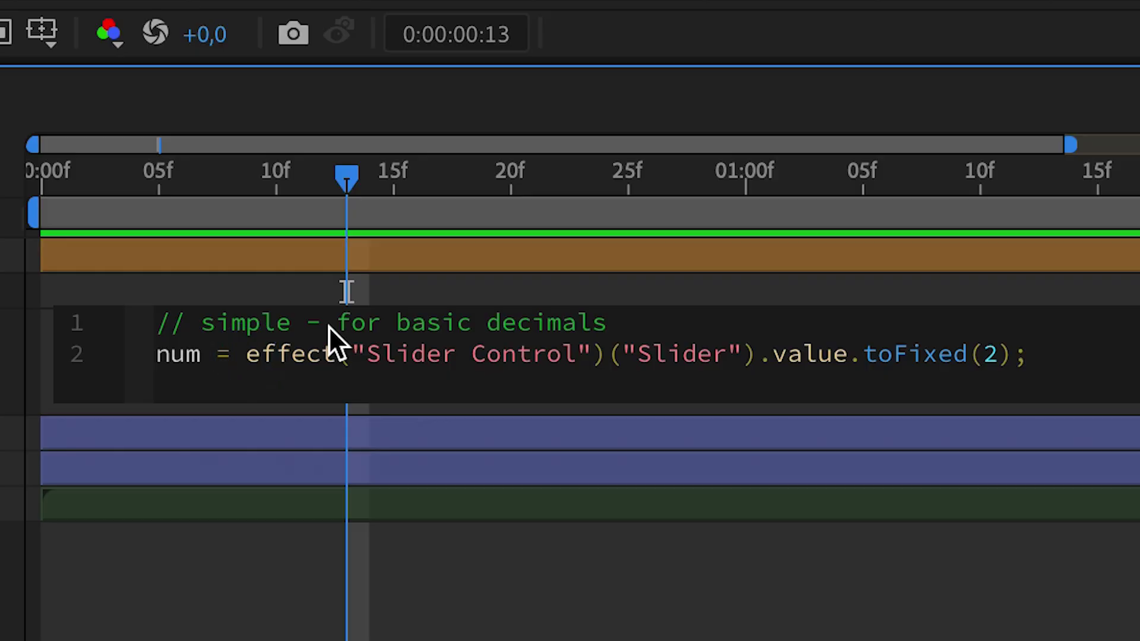
pyautogui.press('Home')
pyautogui.press('Right')
pyautogui.press('Right')
pyautogui.press('Right')
pyautogui.press('Right')
pyautogui.press('Right')
pyautogui.press('Right')
pyautogui.write("''")
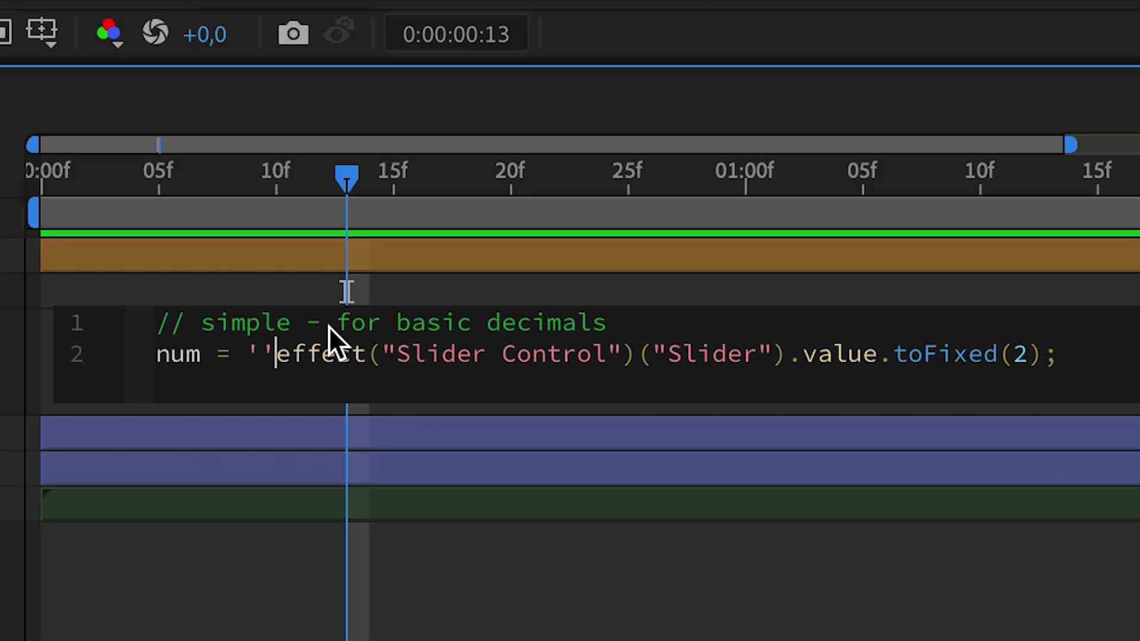
pyautogui.press('Left')
pyautogui.write('$')
pyautogui.press('Right')
pyautogui.write('+')
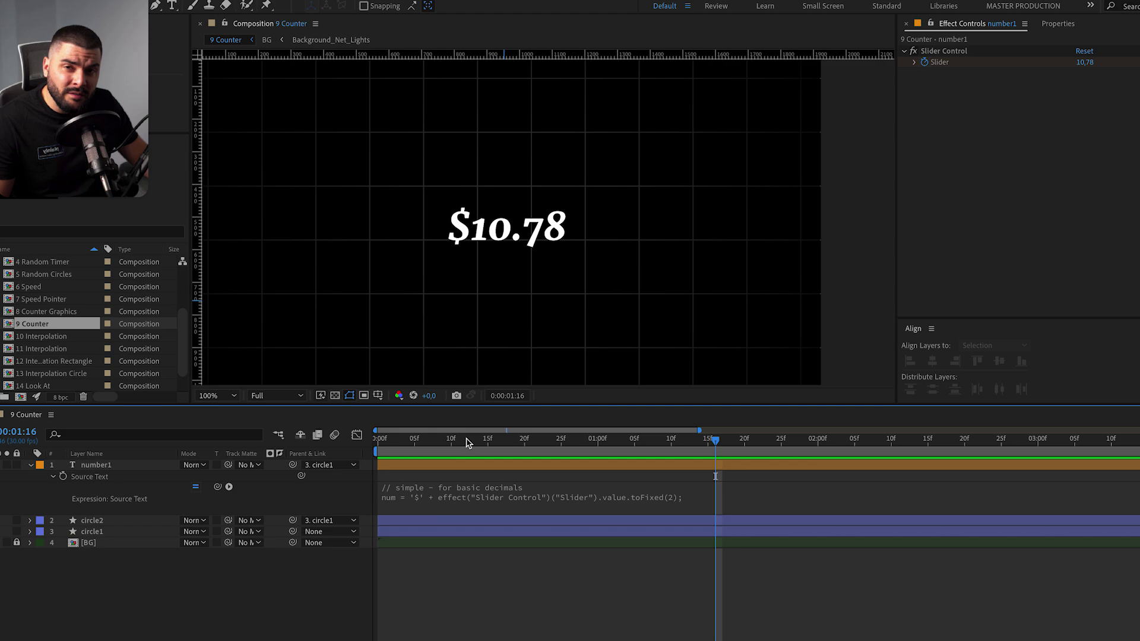
# - Replace number1's Source Text expression with the pasted addCommas code and commit it
pyautogui.click(611, 502)
pyautogui.hotkey('ctrl', 'v')
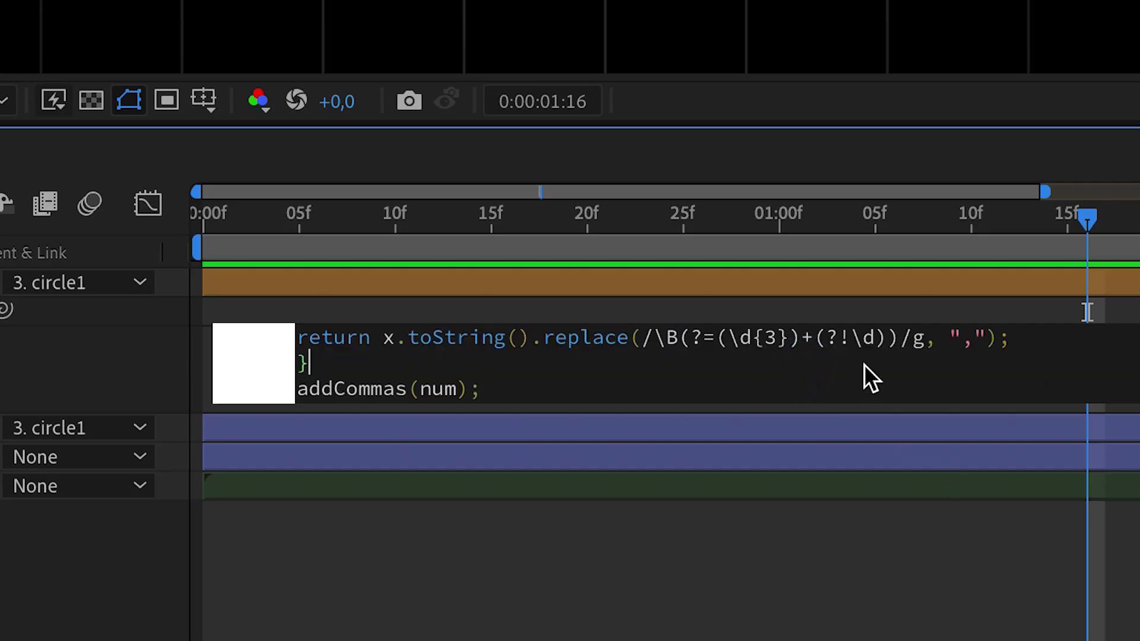
pyautogui.click(997, 599)
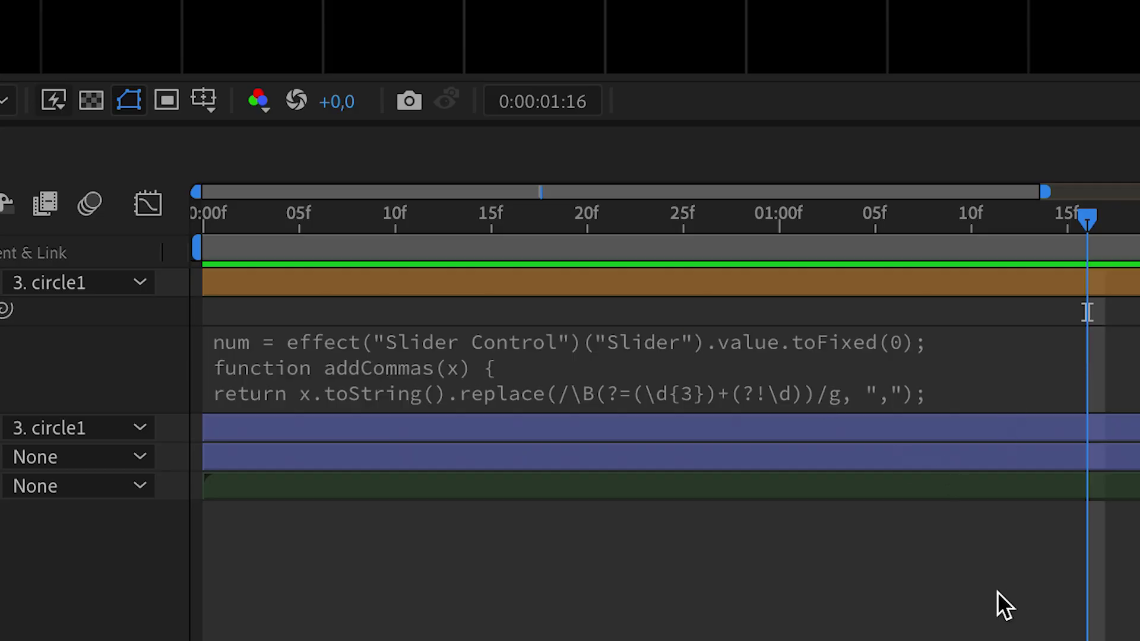
pyautogui.click(852, 382)
pyautogui.click(1036, 423)
pyautogui.click(149, 257)
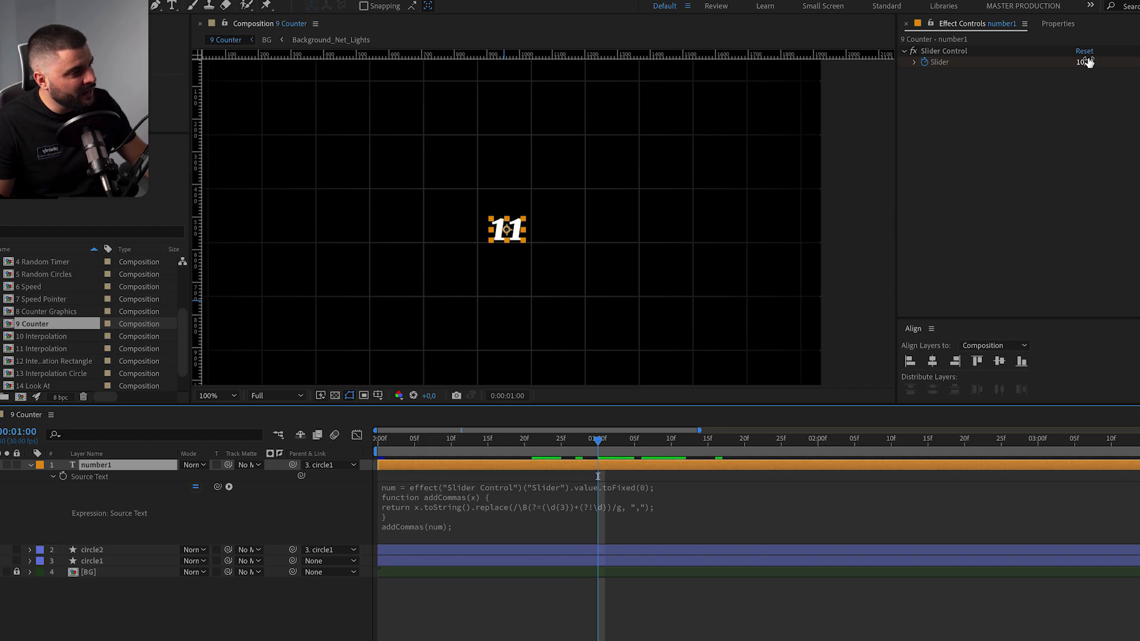
# - Set the Slider Control value to 1000
pyautogui.click(1085, 62)
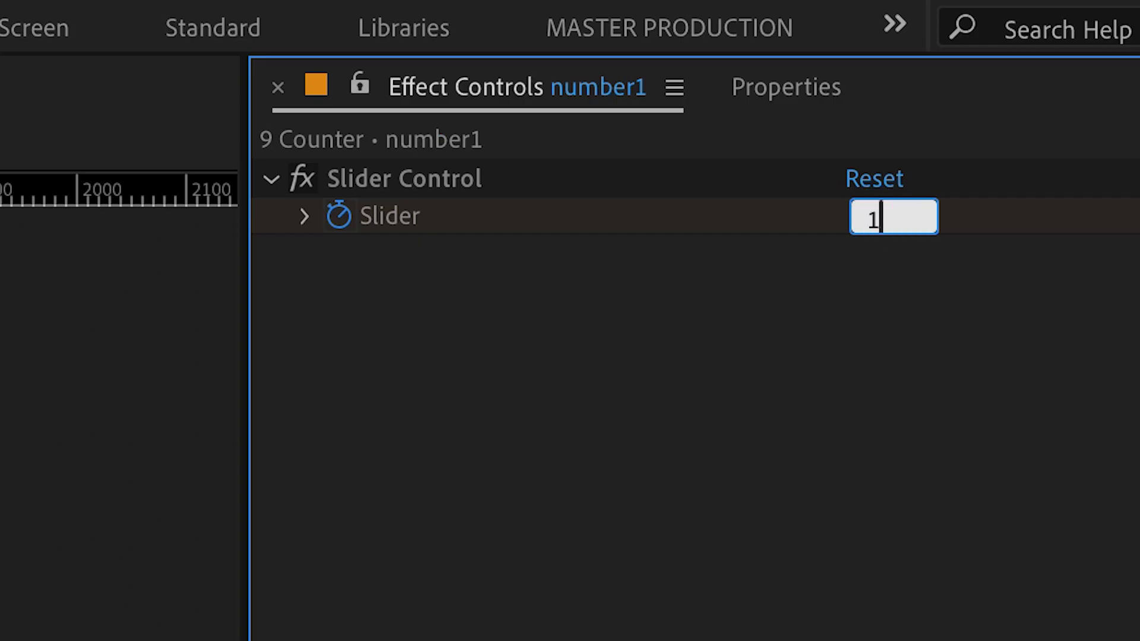
pyautogui.write('1000')
pyautogui.press('Return')
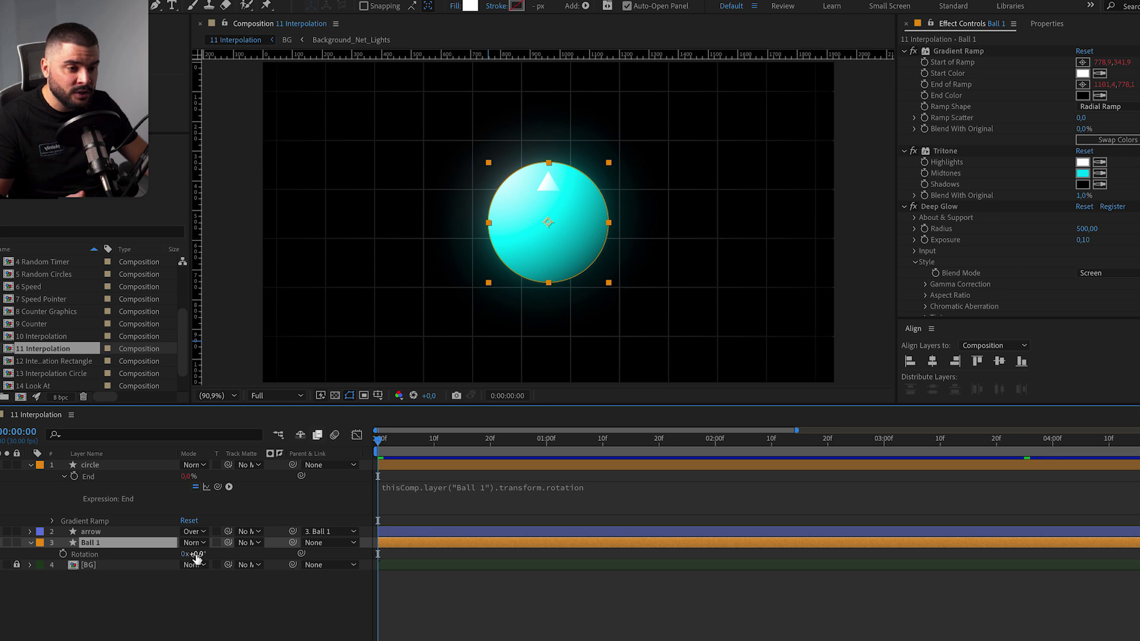
# - Rewrite the ring's End expression as r = Ball 1 rotation; linear(r, 0, 360, 0, 100)
pyautogui.moveTo(195, 554); pyautogui.dragTo(631, 189)
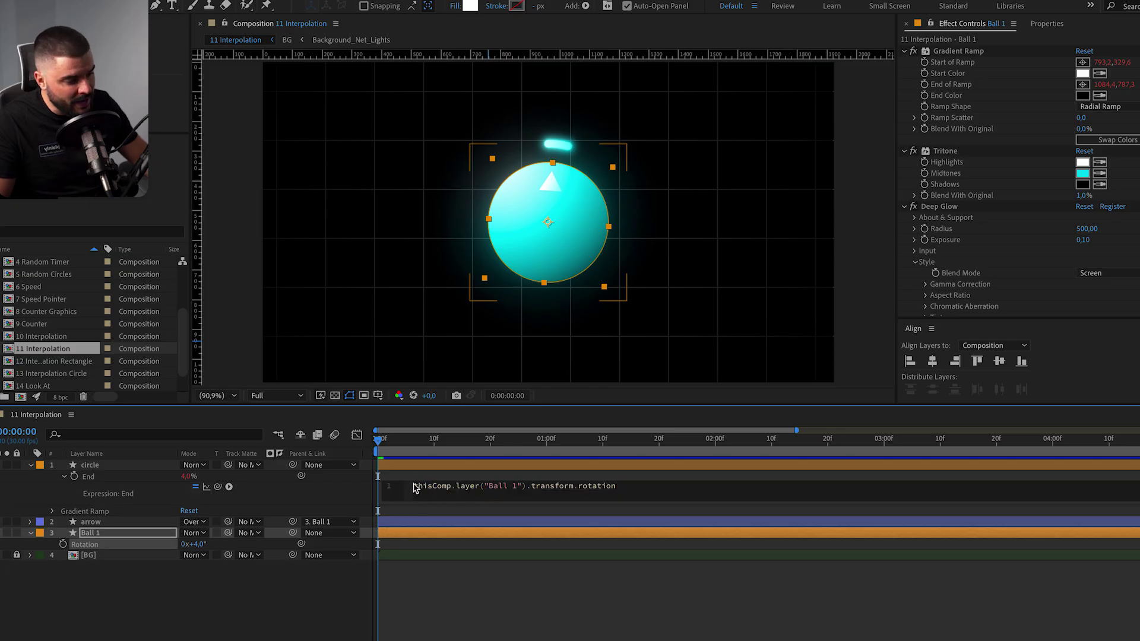
pyautogui.click(415, 487)
pyautogui.write('r =')
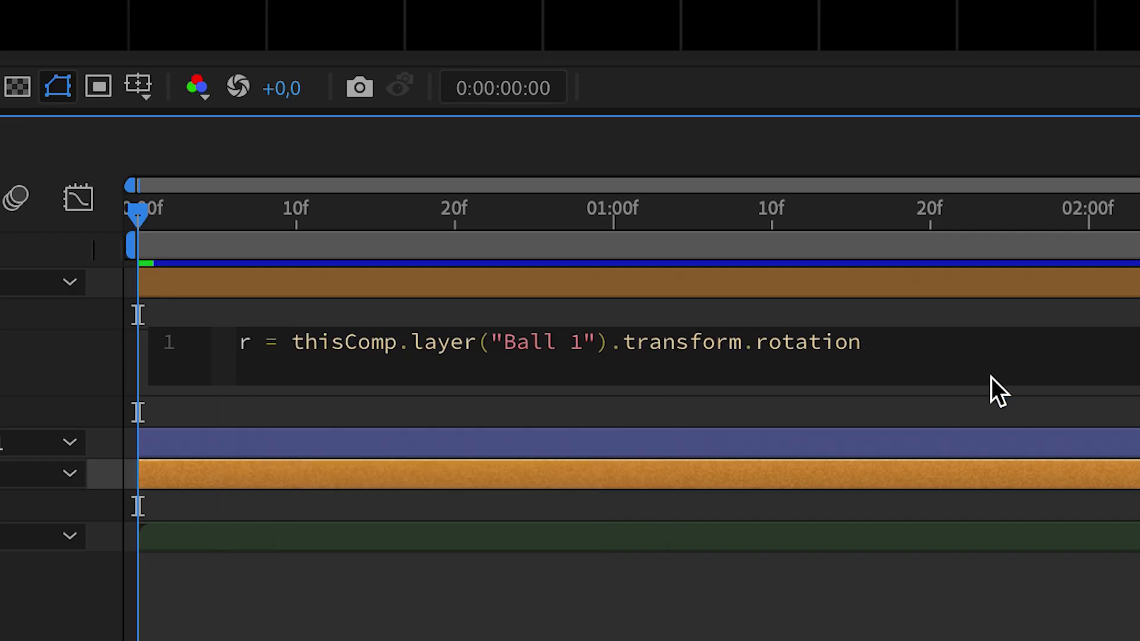
pyautogui.click(979, 358)
pyautogui.press('Return')
pyautogui.write('linear (r,0,360,0,100')
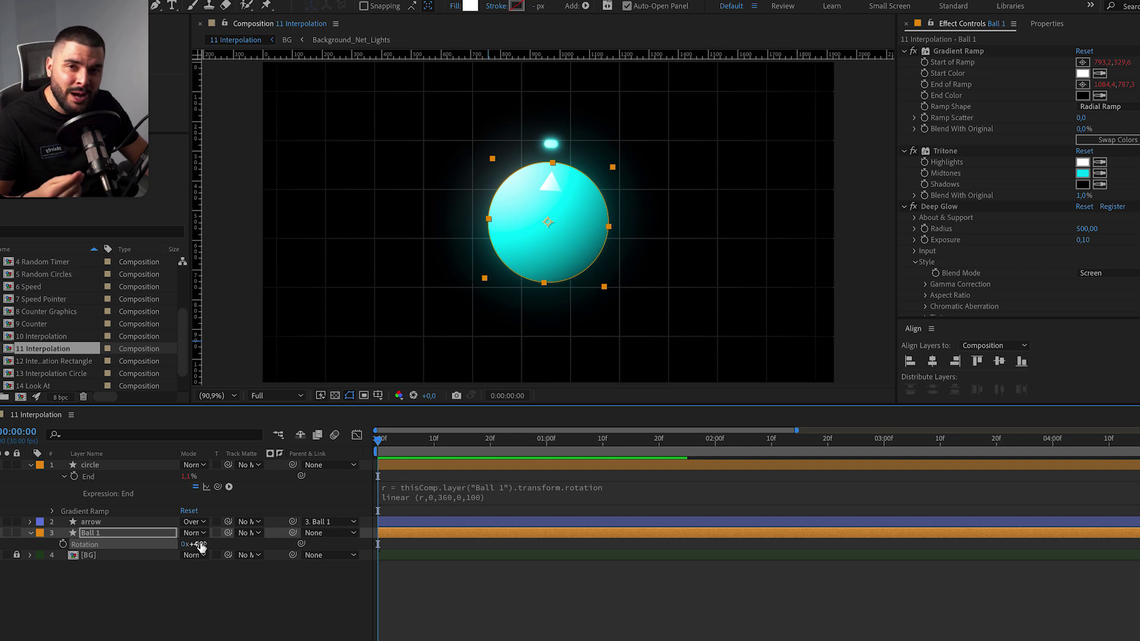
# - Clamp Ball 1's Rotation between 0 and 360 with clamp(value, 0, 360)
pyautogui.moveTo(200, 546); pyautogui.dragTo(353, 541)
pyautogui.hotkey('alt', 'shift', '=')
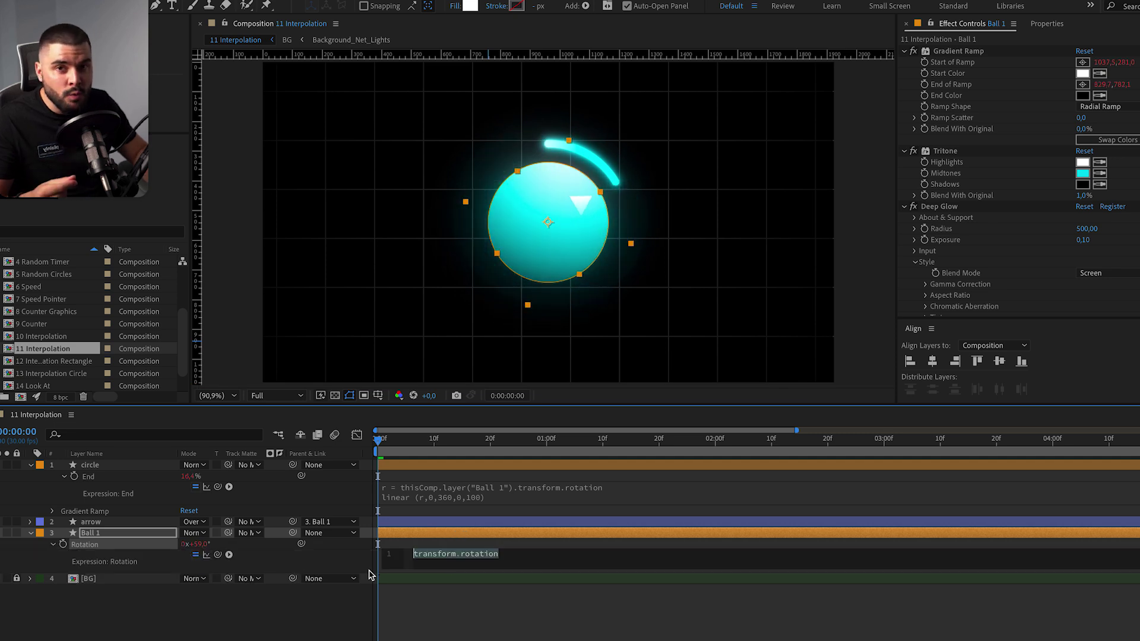
pyautogui.write('clamp()')
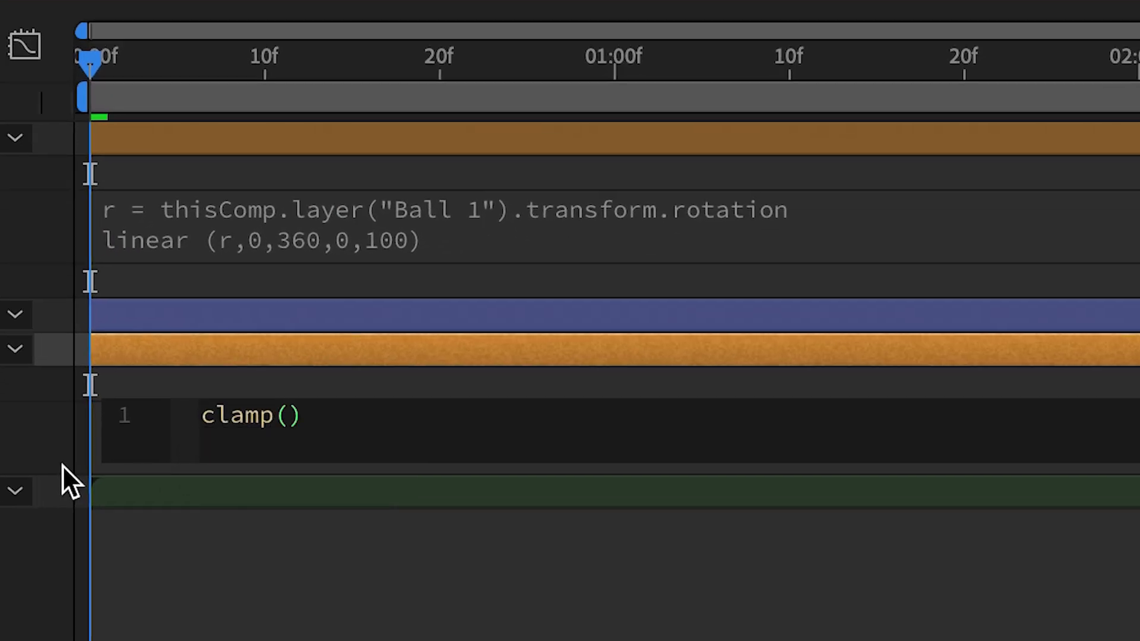
pyautogui.write('value,0,')
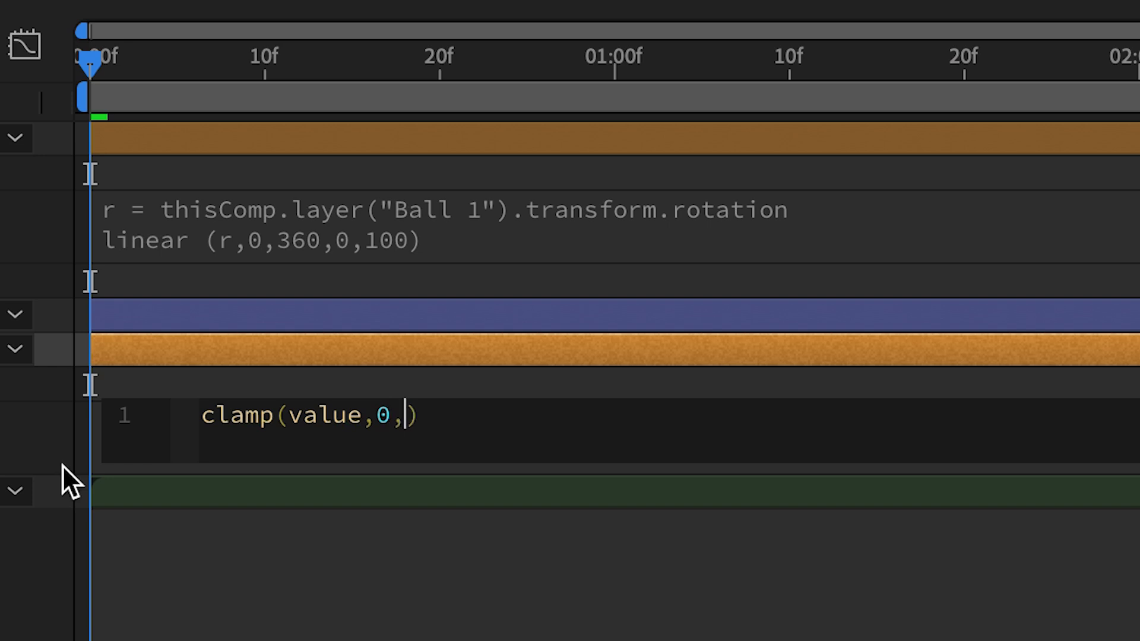
pyautogui.write('360')
pyautogui.click(428, 624)
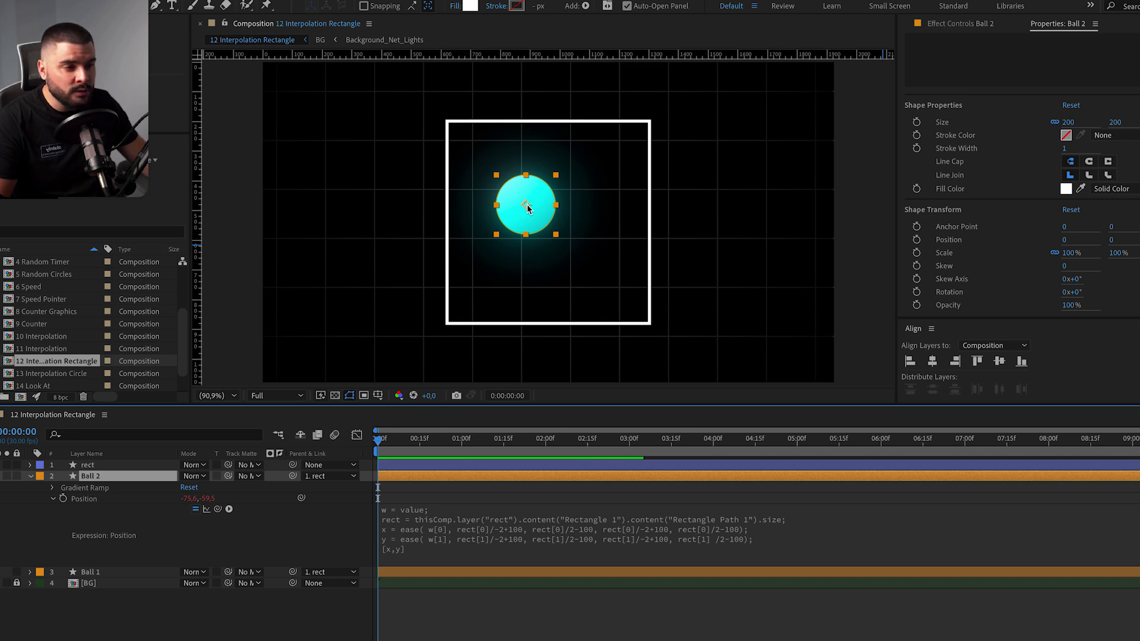
# - Drag Ball 2 to the rectangle's corner and back to test its bounds constraint
pyautogui.moveTo(527, 208); pyautogui.dragTo(545, 138)
pyautogui.moveTo(610, 188); pyautogui.dragTo(451, 142)
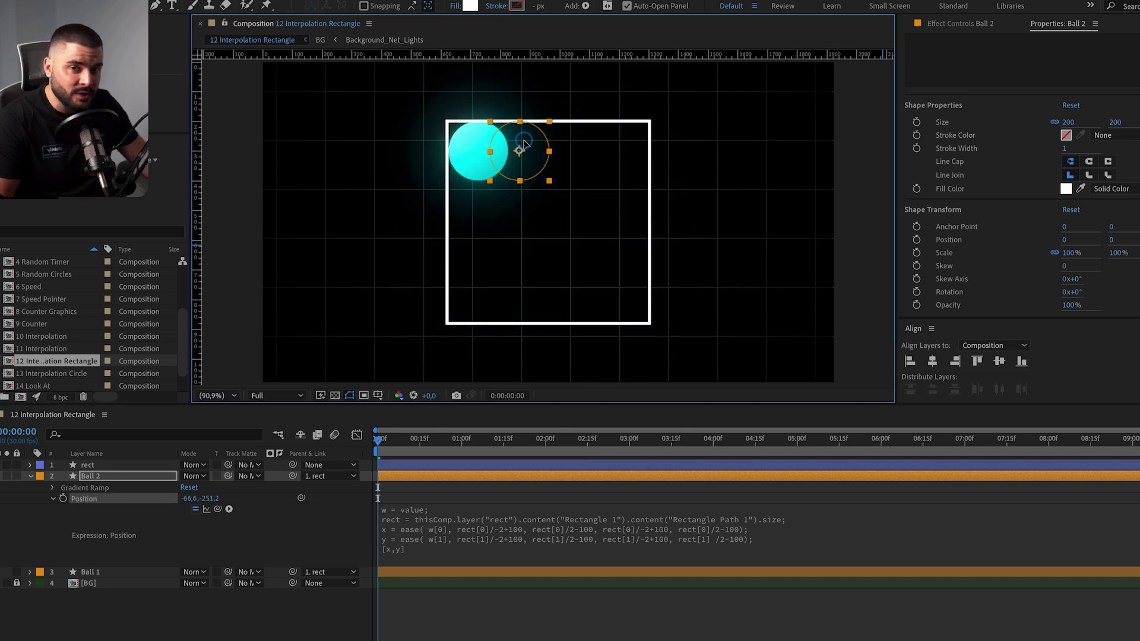
pyautogui.moveTo(524, 143); pyautogui.dragTo(532, 215)
# - Replace value in Ball 2's Position expression with wiggle(2,750)
pyautogui.doubleClick(416, 511)
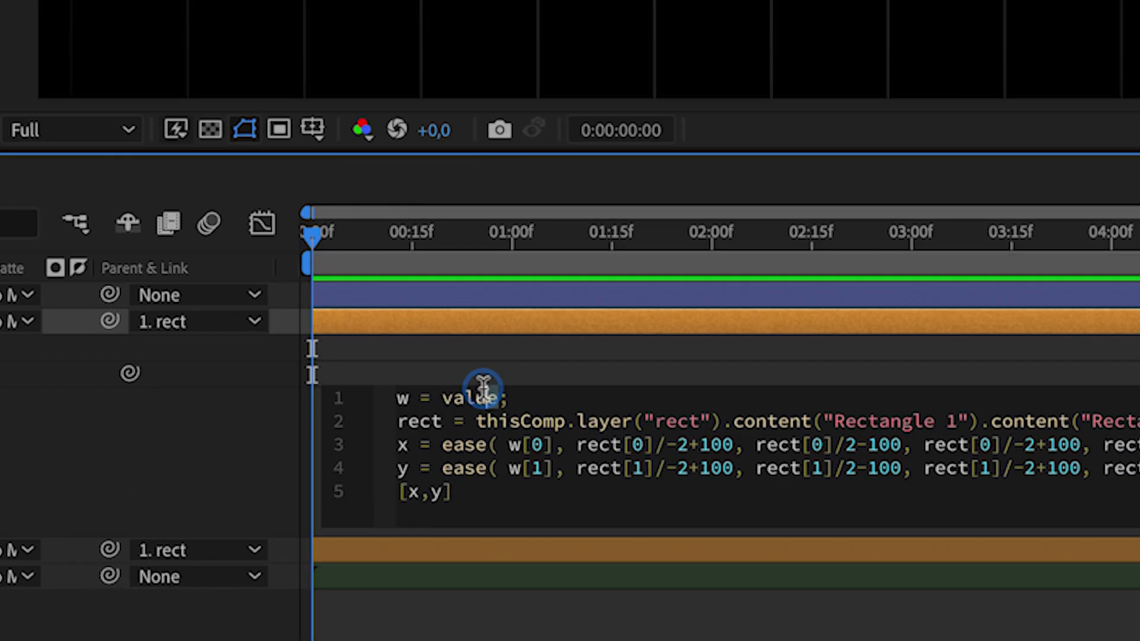
pyautogui.write('wigg')
pyautogui.press('Return')
pyautogui.write('2')
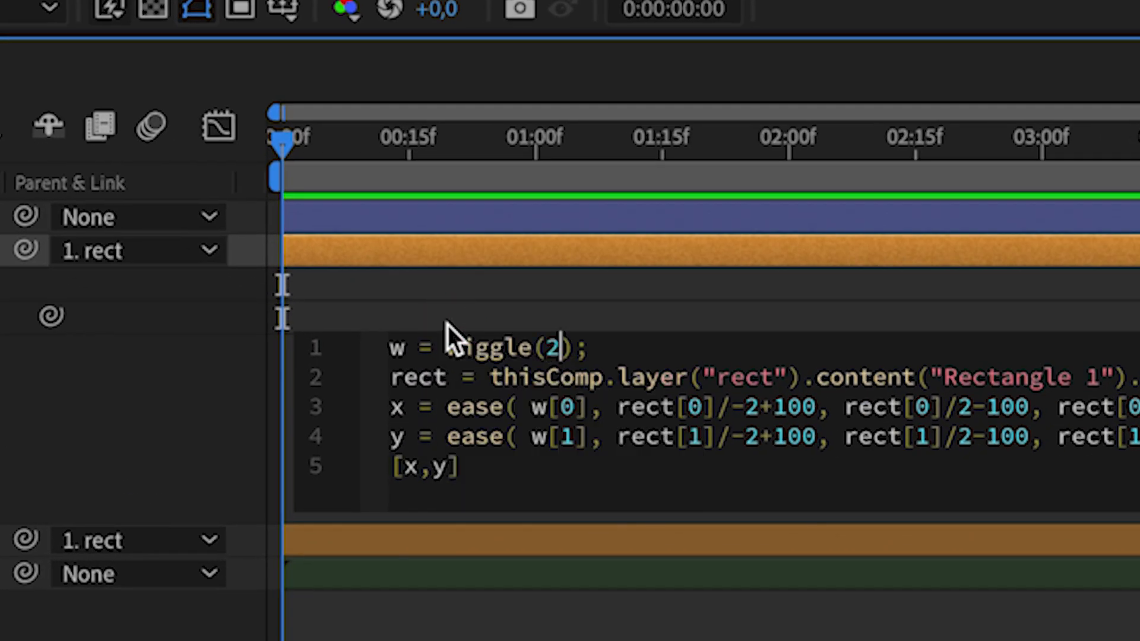
pyautogui.write(',750')
pyautogui.click(479, 171)
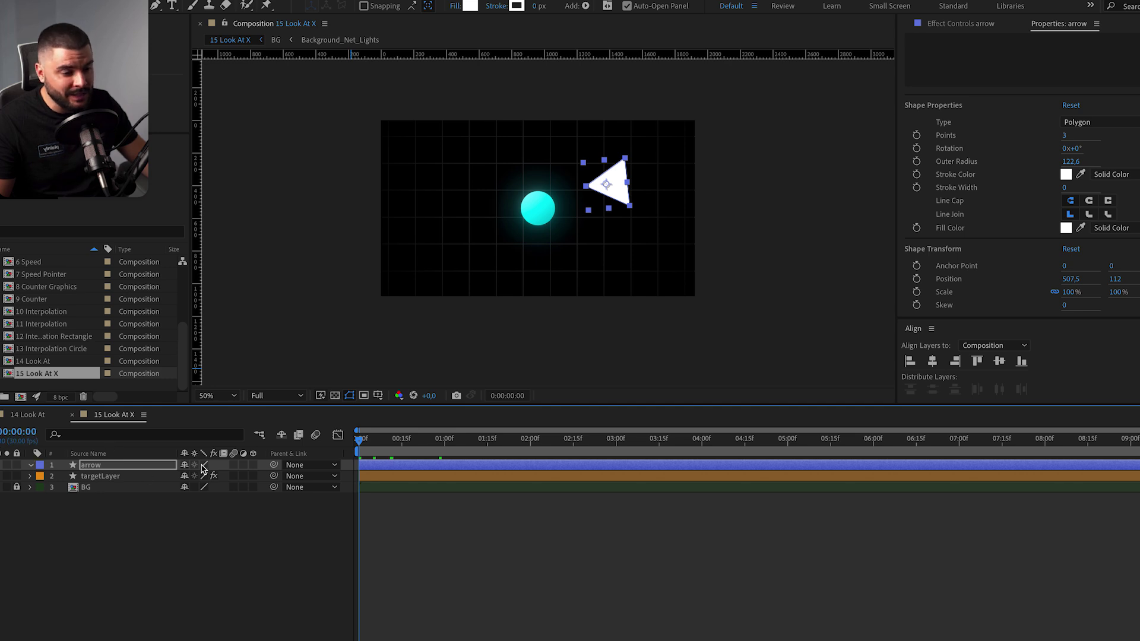
# - Make the arrow a 3D layer and give its Orientation a pasted lookAt expression
pyautogui.click(253, 465)
pyautogui.press('r')
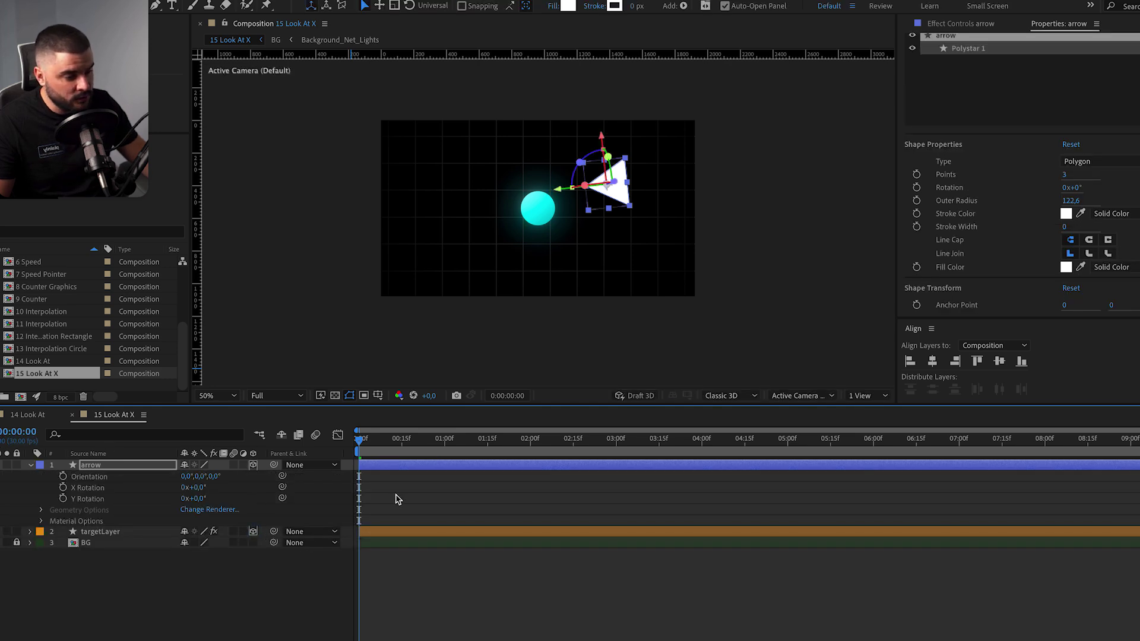
pyautogui.click(398, 499)
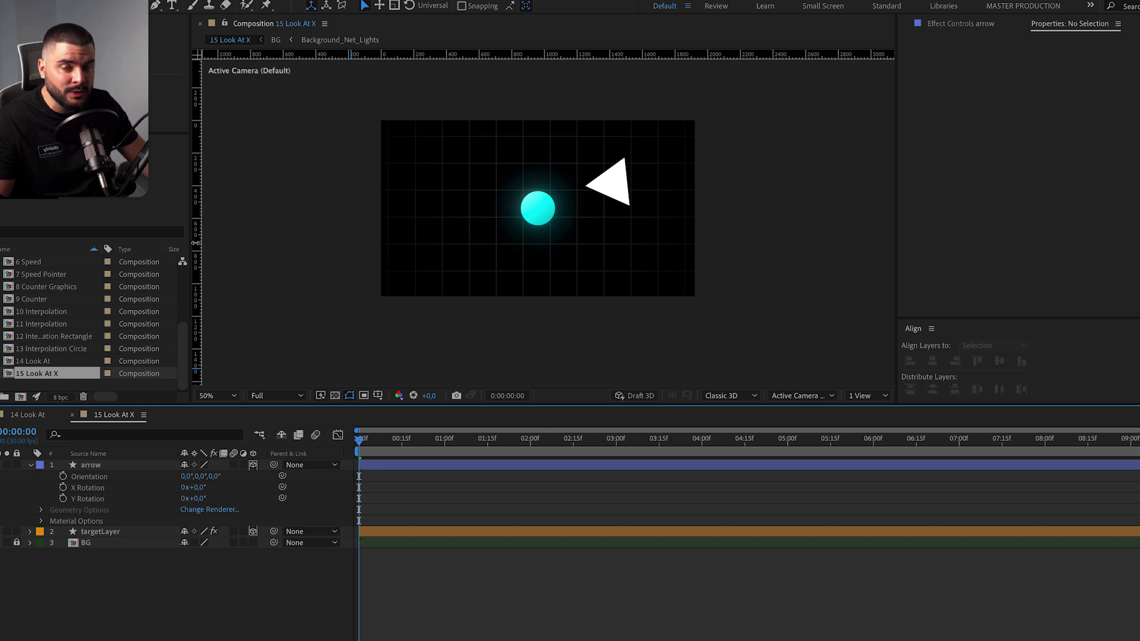
pyautogui.keyDown('alt'); pyautogui.click(62, 476); pyautogui.keyUp('alt')
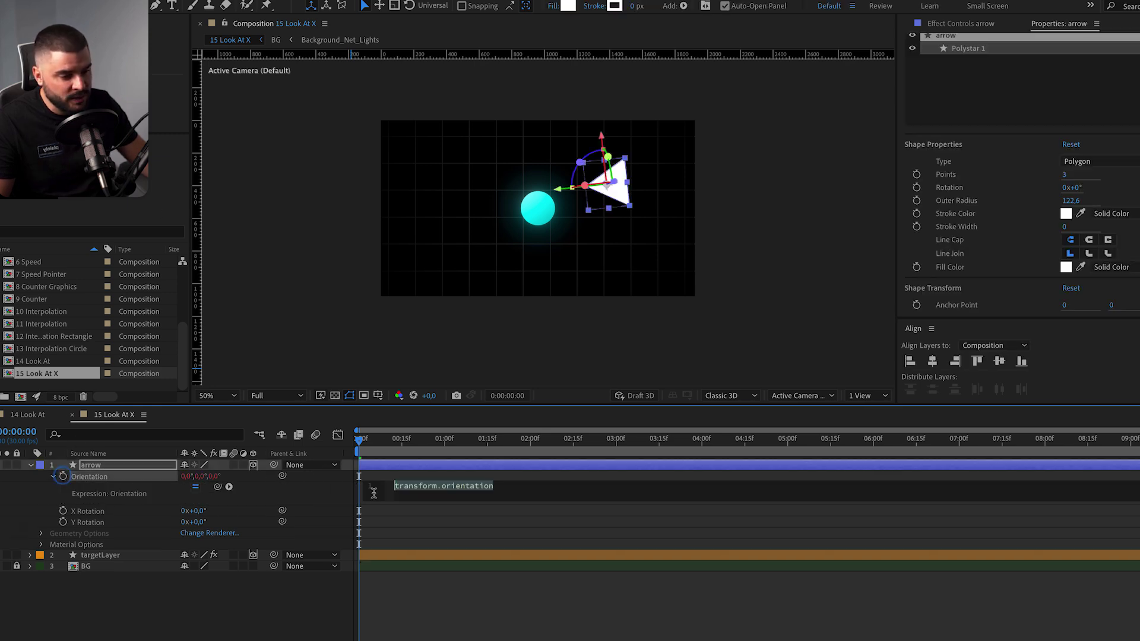
pyautogui.write('lookAt(transform.position,thisComp.layer("targetLayer").transform.position)')
pyautogui.click(445, 475)
pyautogui.click(462, 469)
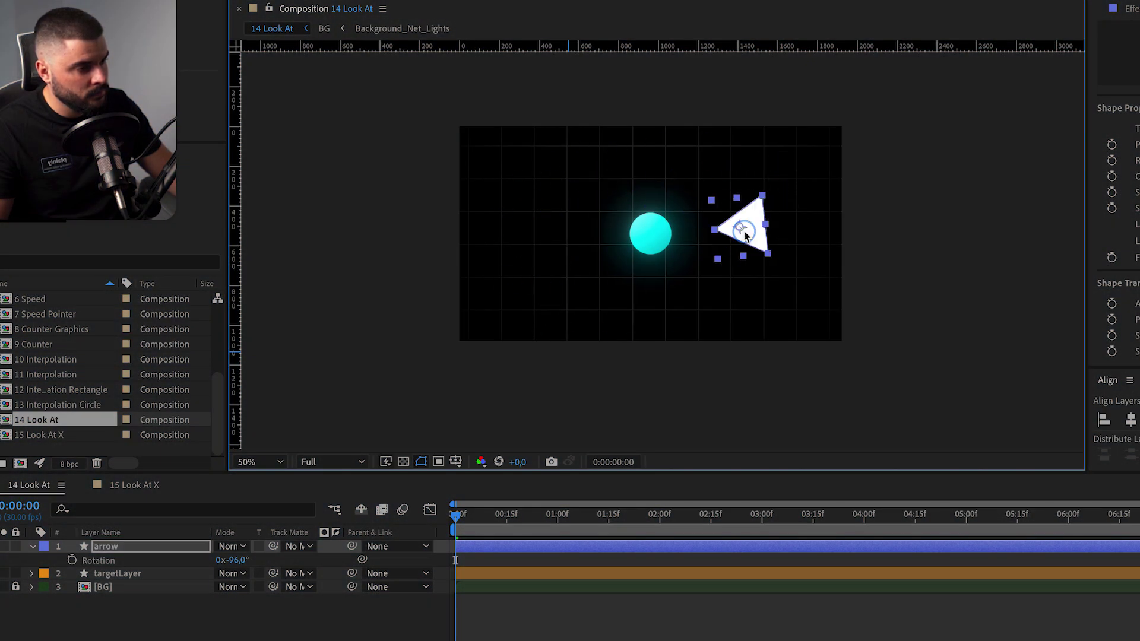
# - Give the arrow's Rotation the pasted lookAtMe(p0, p1) expression aiming at targetLayer
pyautogui.keyDown('alt'); pyautogui.click(72, 560); pyautogui.keyUp('alt')
pyautogui.hotkey('ctrl', 'v')
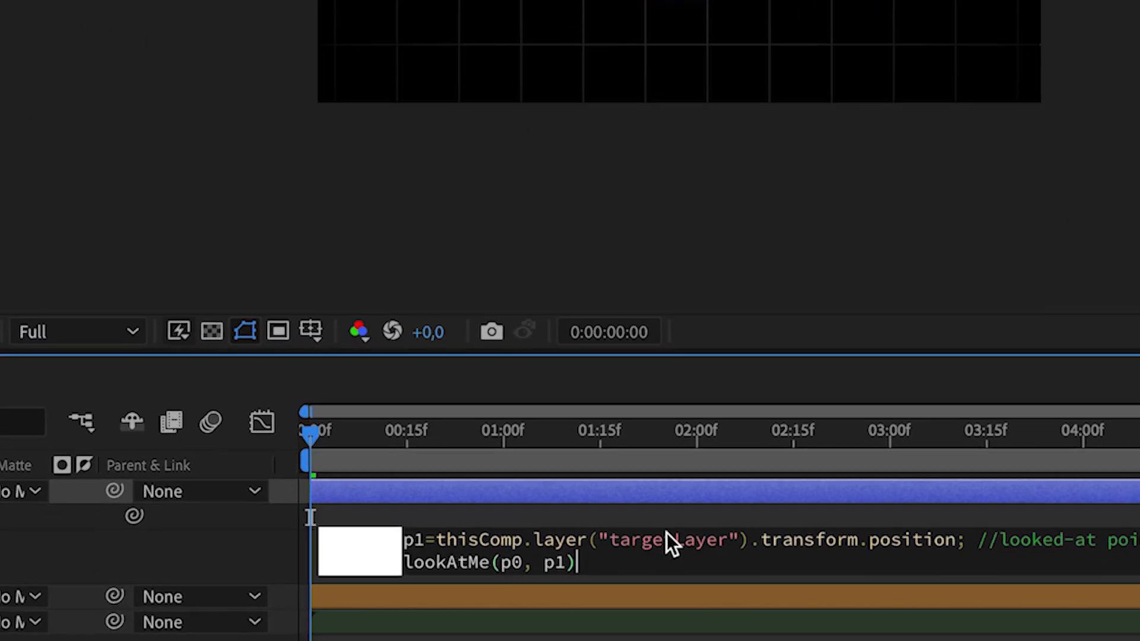
pyautogui.click(501, 502)
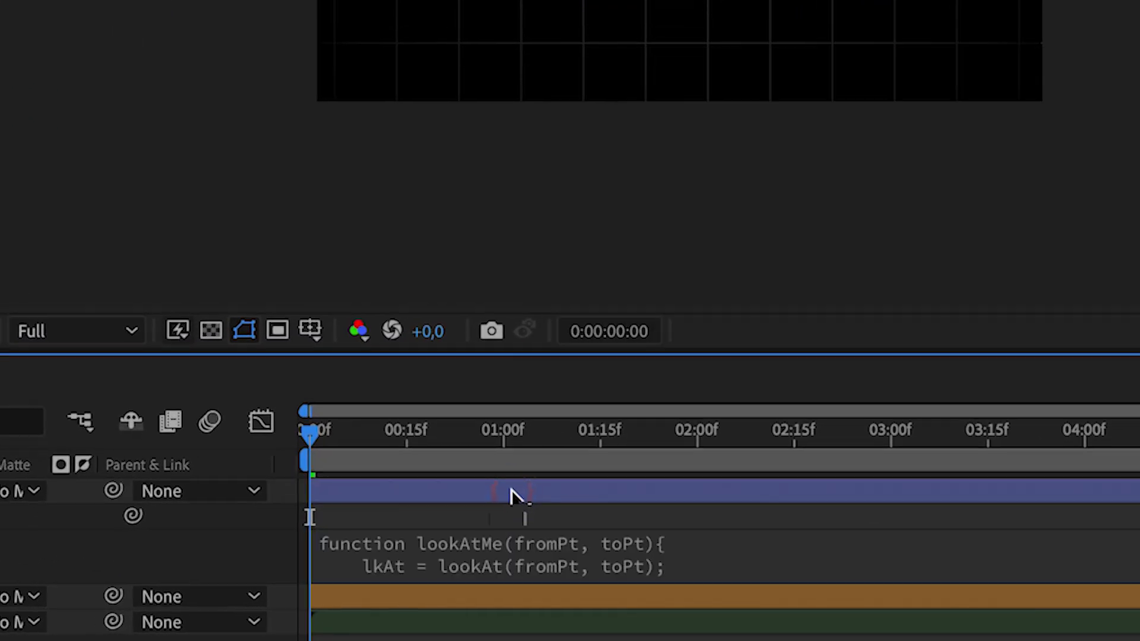